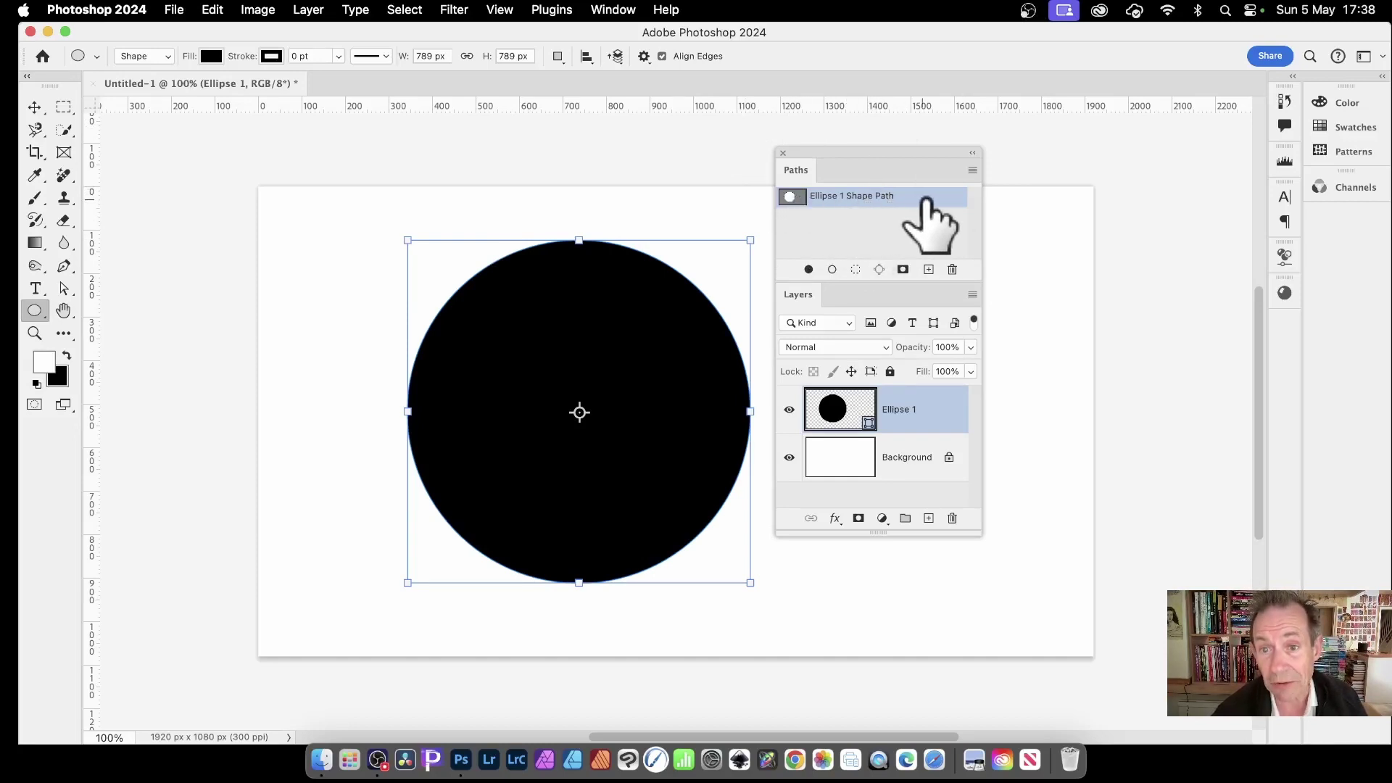
- Convert the Ellipse 1 circle path into a selection with 0 feather radius
{"action": "left_click", "coordinate": [975, 172]}
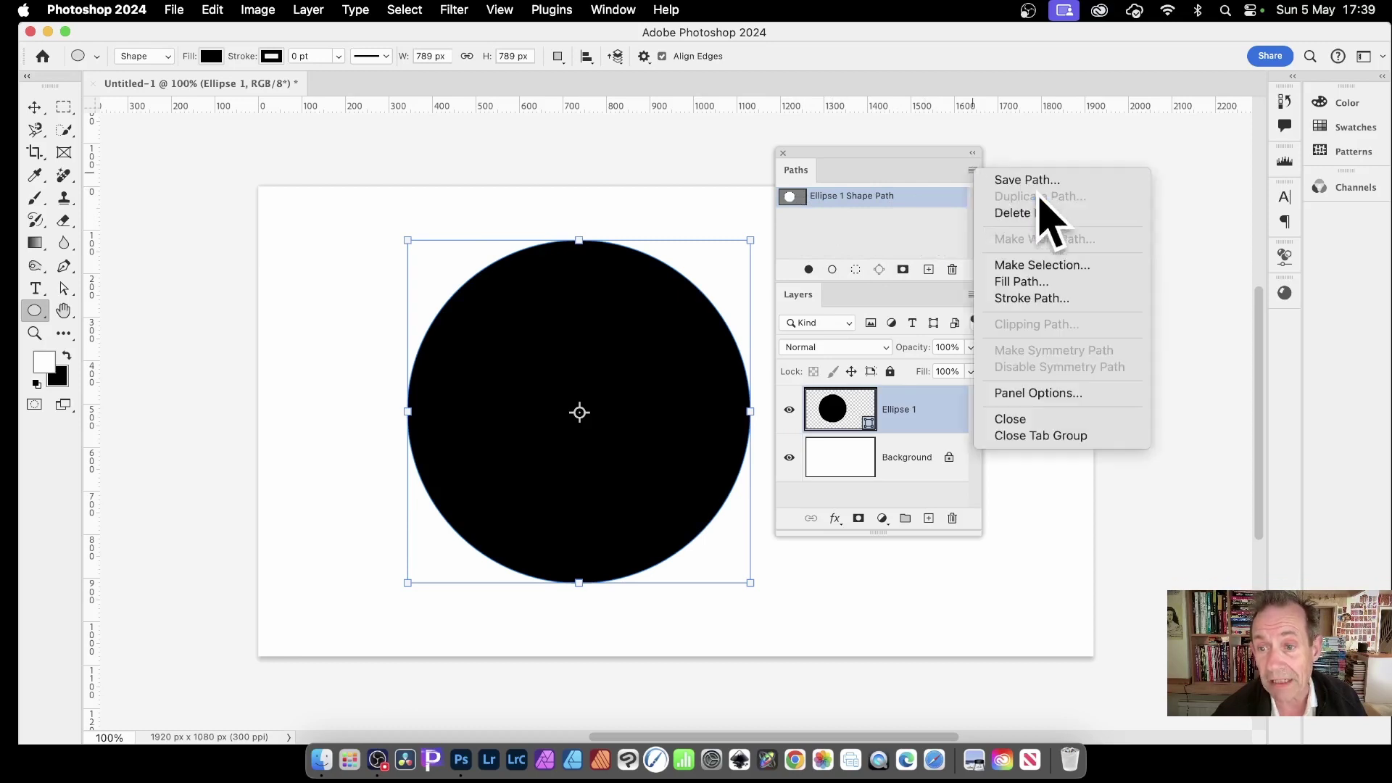
{"action": "left_click", "coordinate": [1041, 265]}
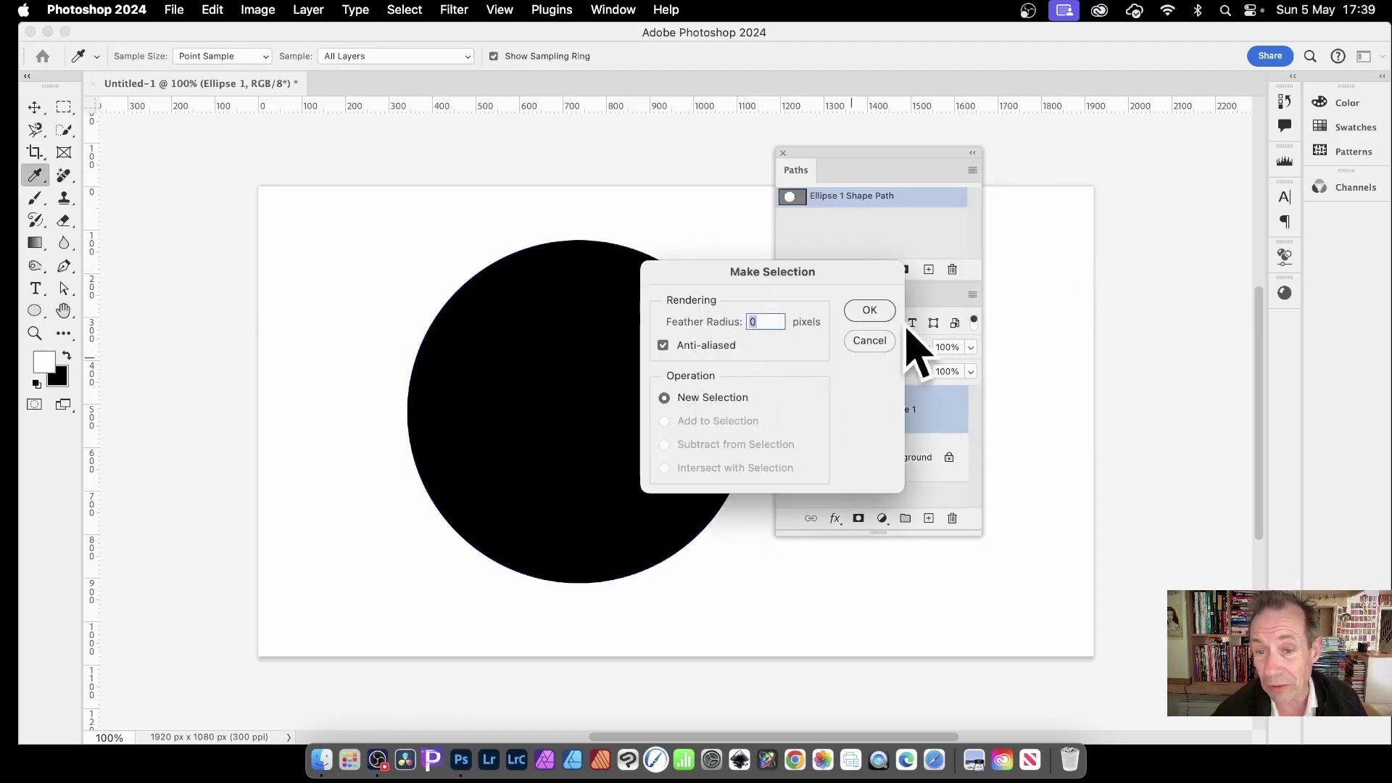
{"action": "left_click", "coordinate": [870, 311]}
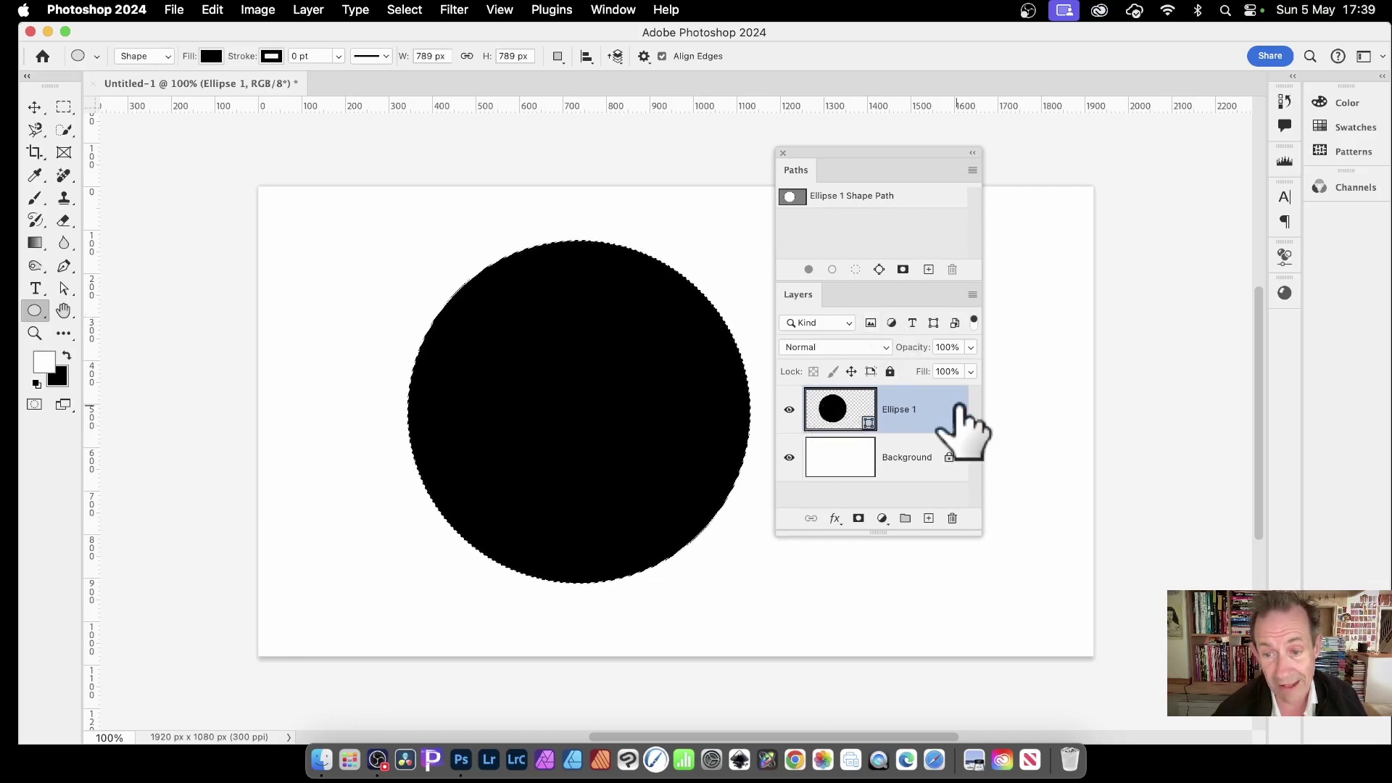
- Delete the Ellipse 1 shape layer, keeping its circular selection
{"action": "left_click_drag", "start_coordinate": [924, 409], "coordinate": [952, 517]}
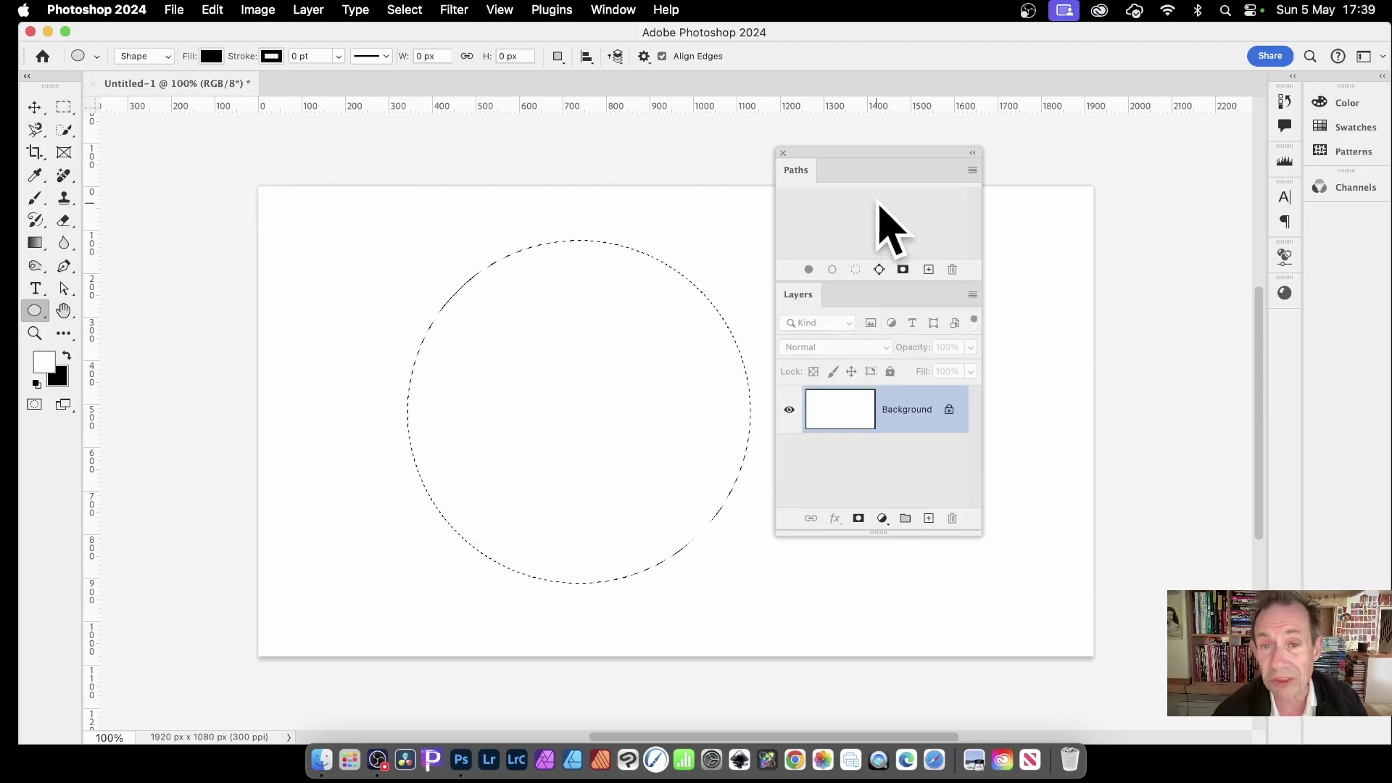
{"action": "left_click", "coordinate": [404, 11]}
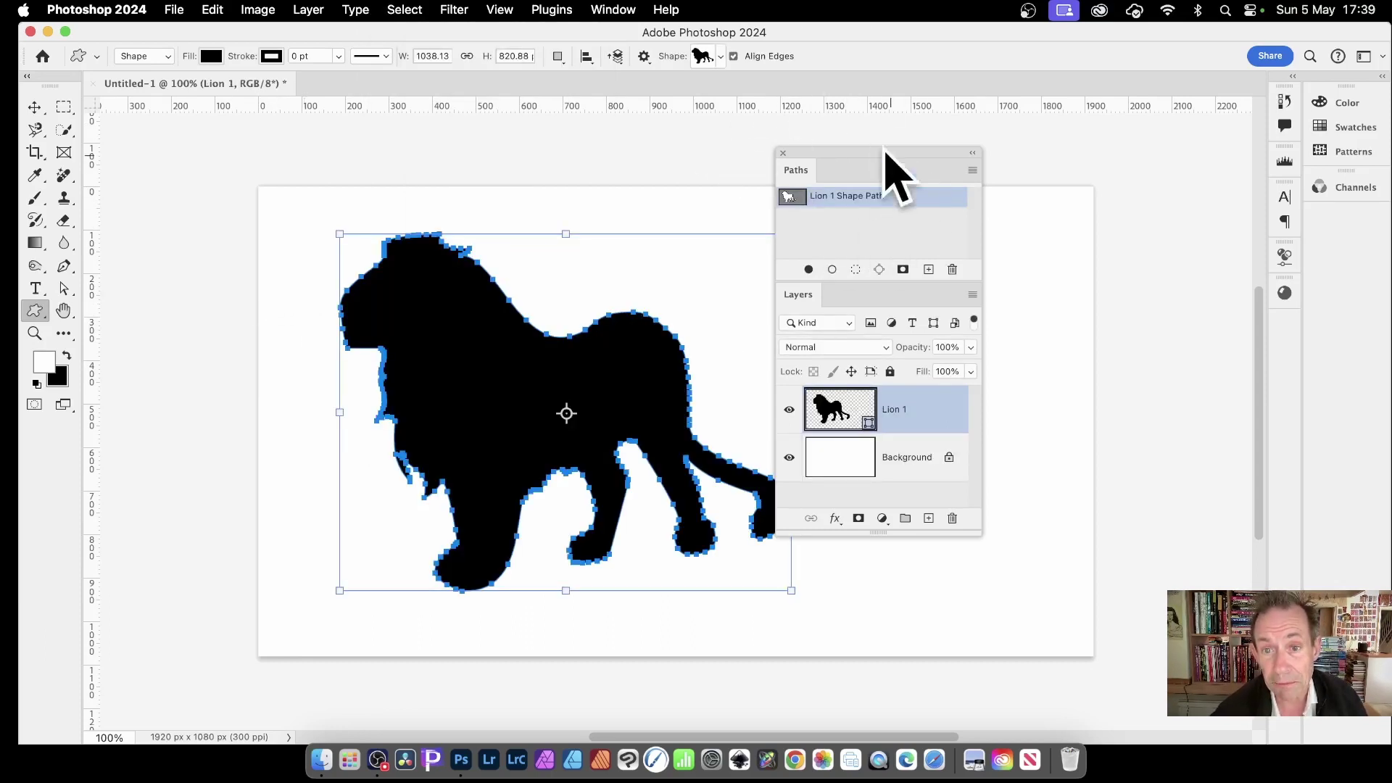
- Convert the Lion 1 Shape Path into an active lion-shaped selection
{"action": "left_click", "coordinate": [972, 170]}
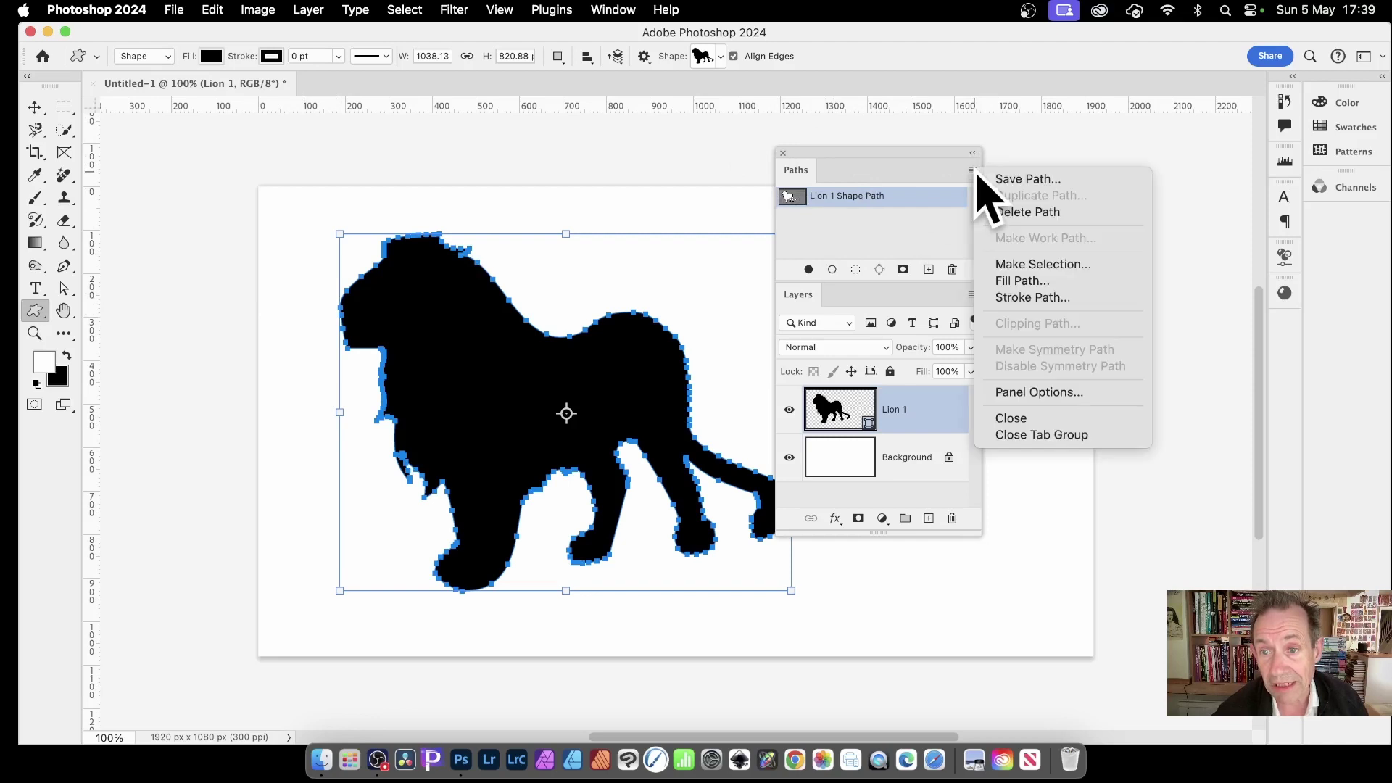
{"action": "left_click", "coordinate": [1040, 264]}
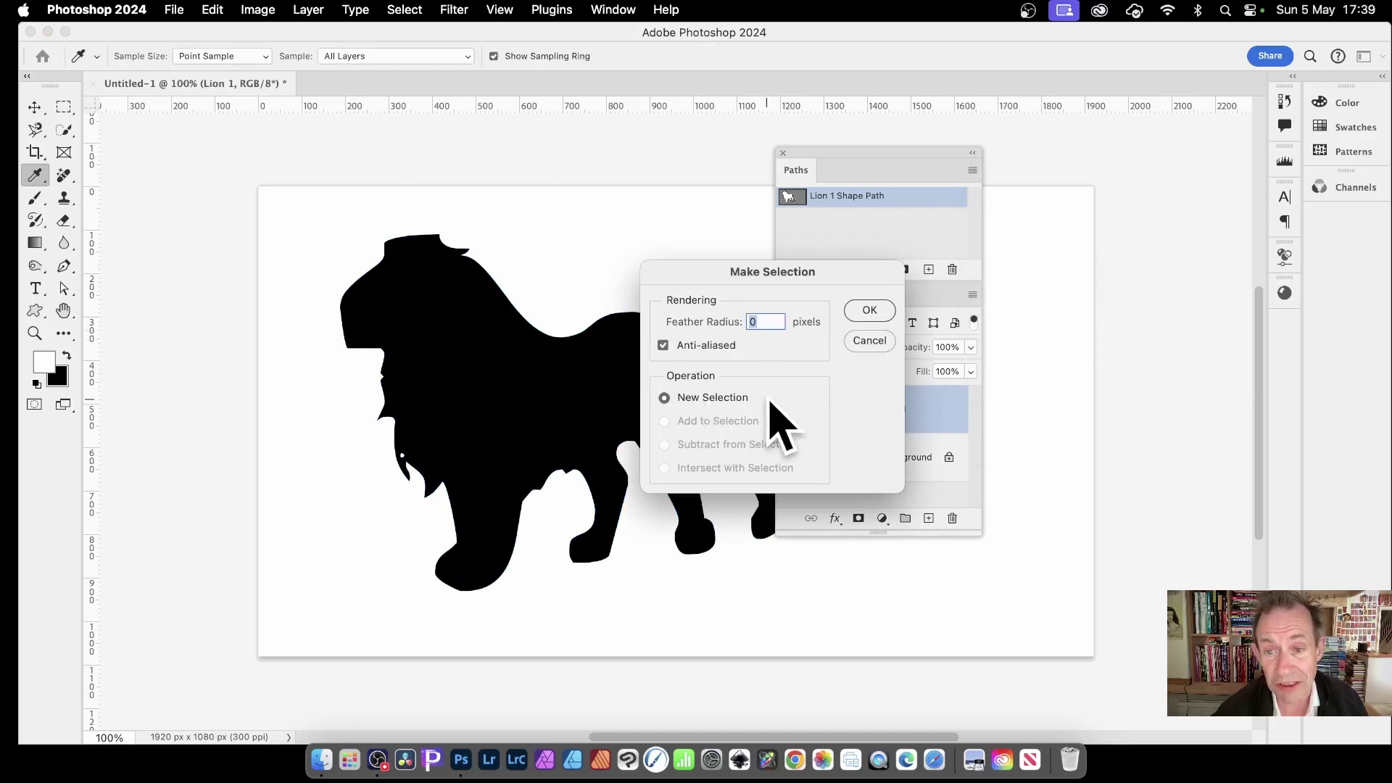
{"action": "left_click", "coordinate": [869, 314]}
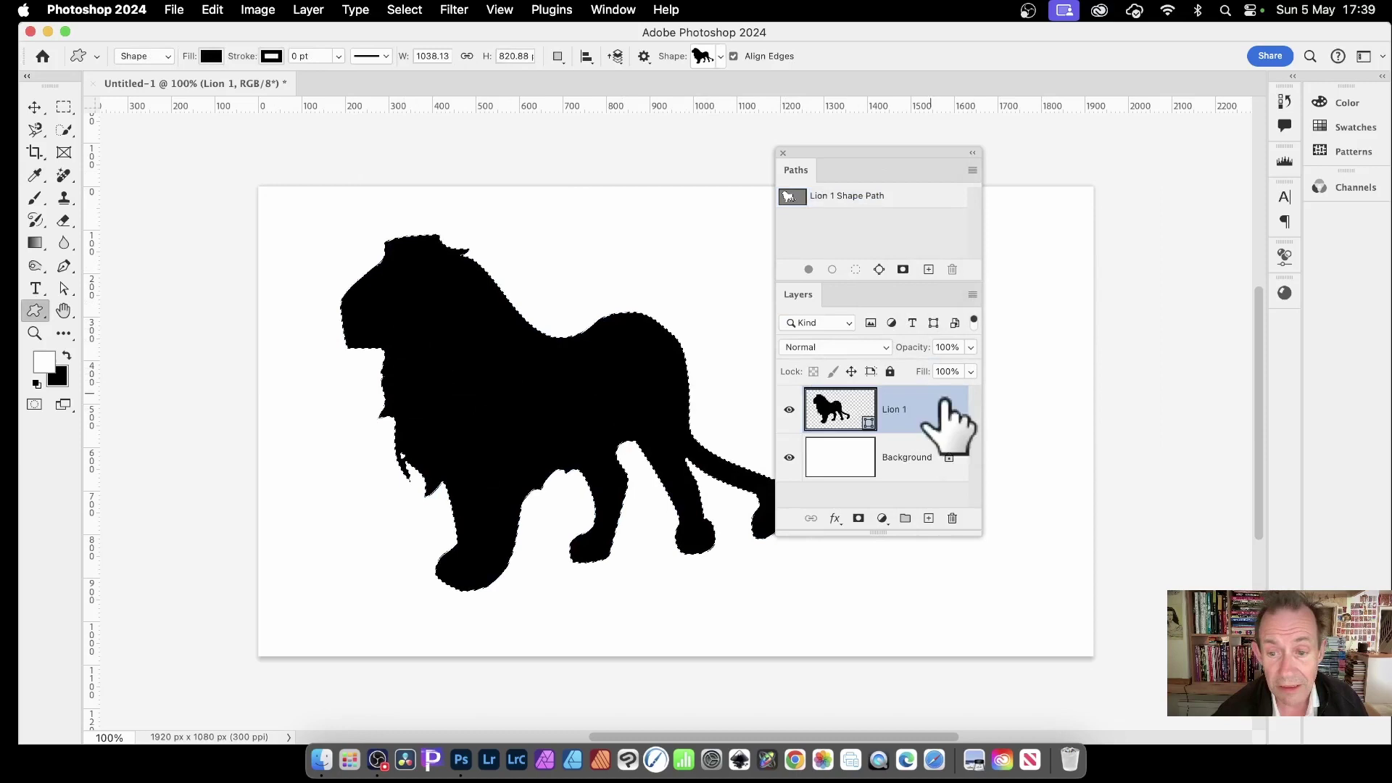
- Delete the Lion 1 shape layer, keeping only its lion-shaped selection
{"action": "left_click_drag", "start_coordinate": [822, 419], "coordinate": [952, 519]}
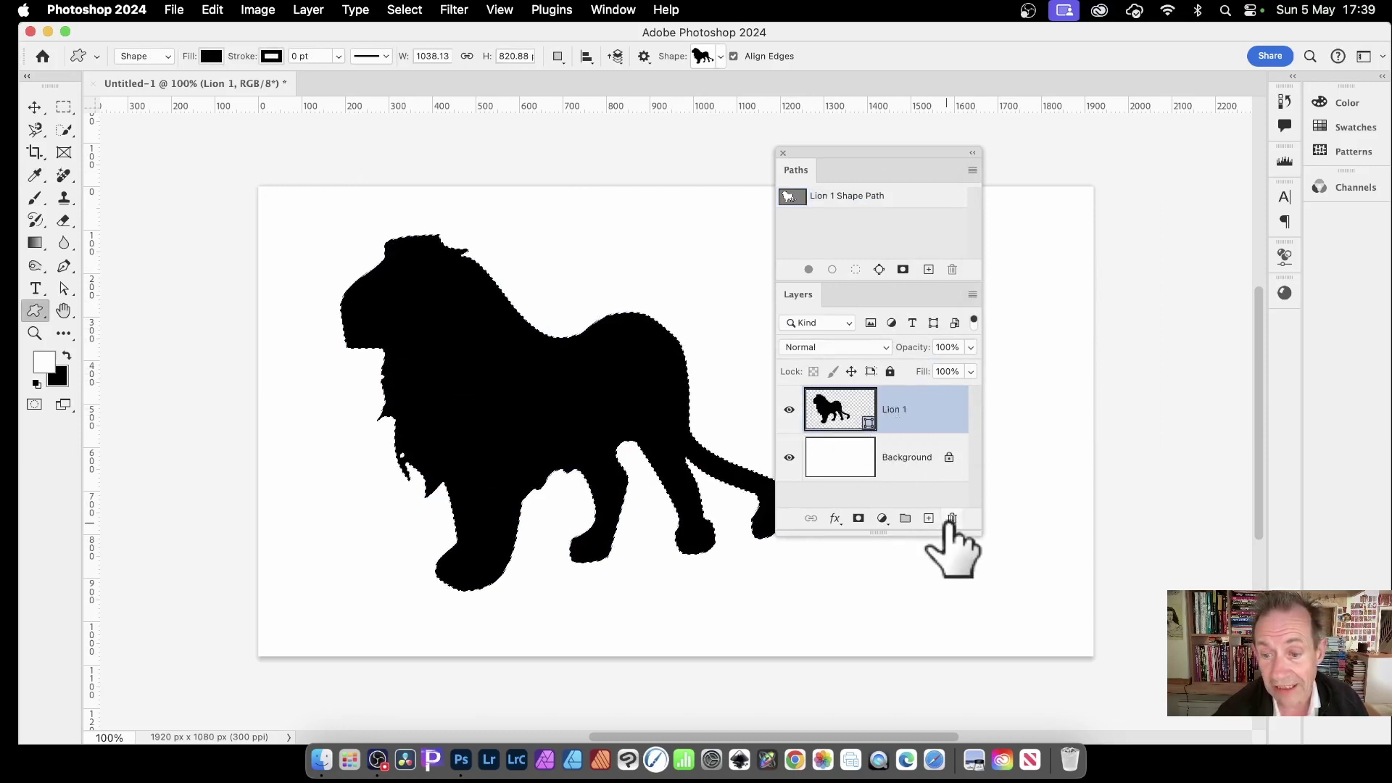
{"action": "key", "text": "super+z"}
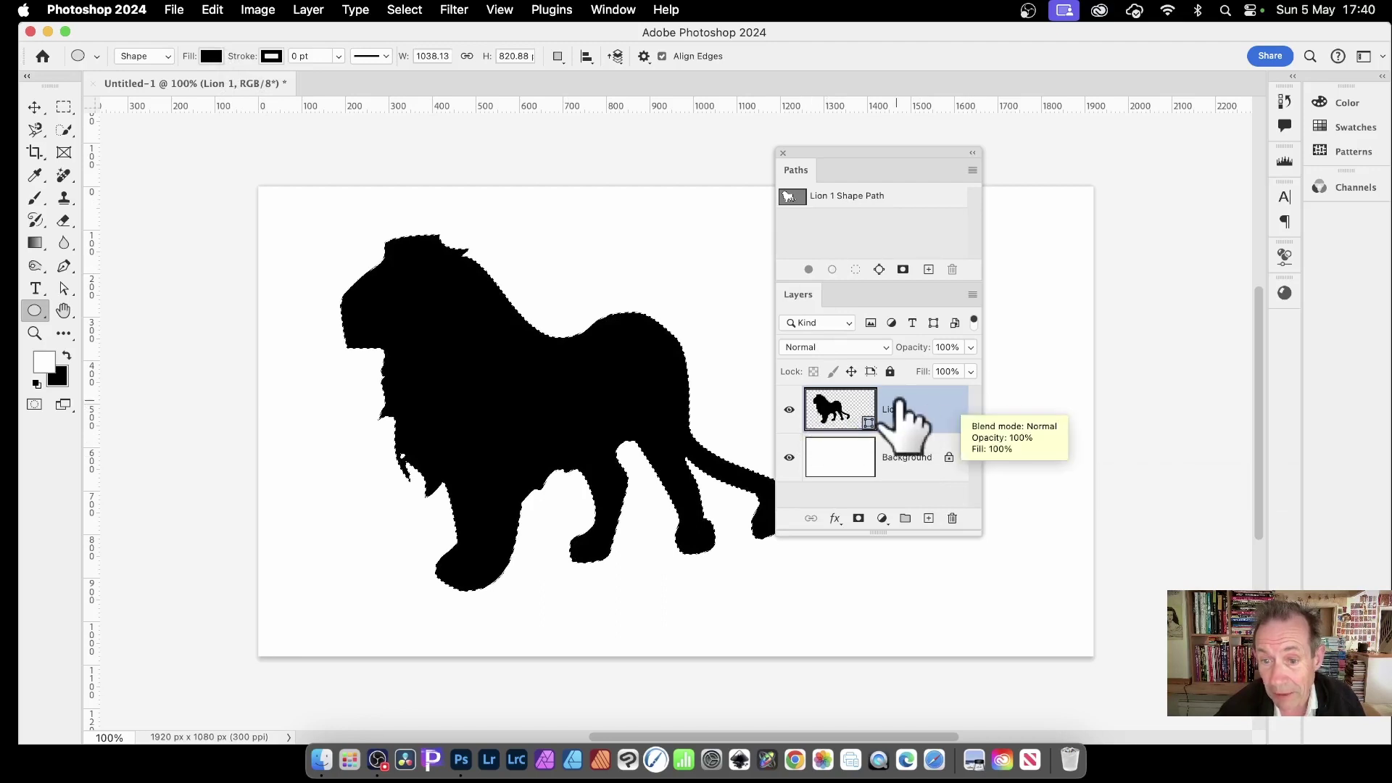
{"action": "left_click", "coordinate": [952, 519]}
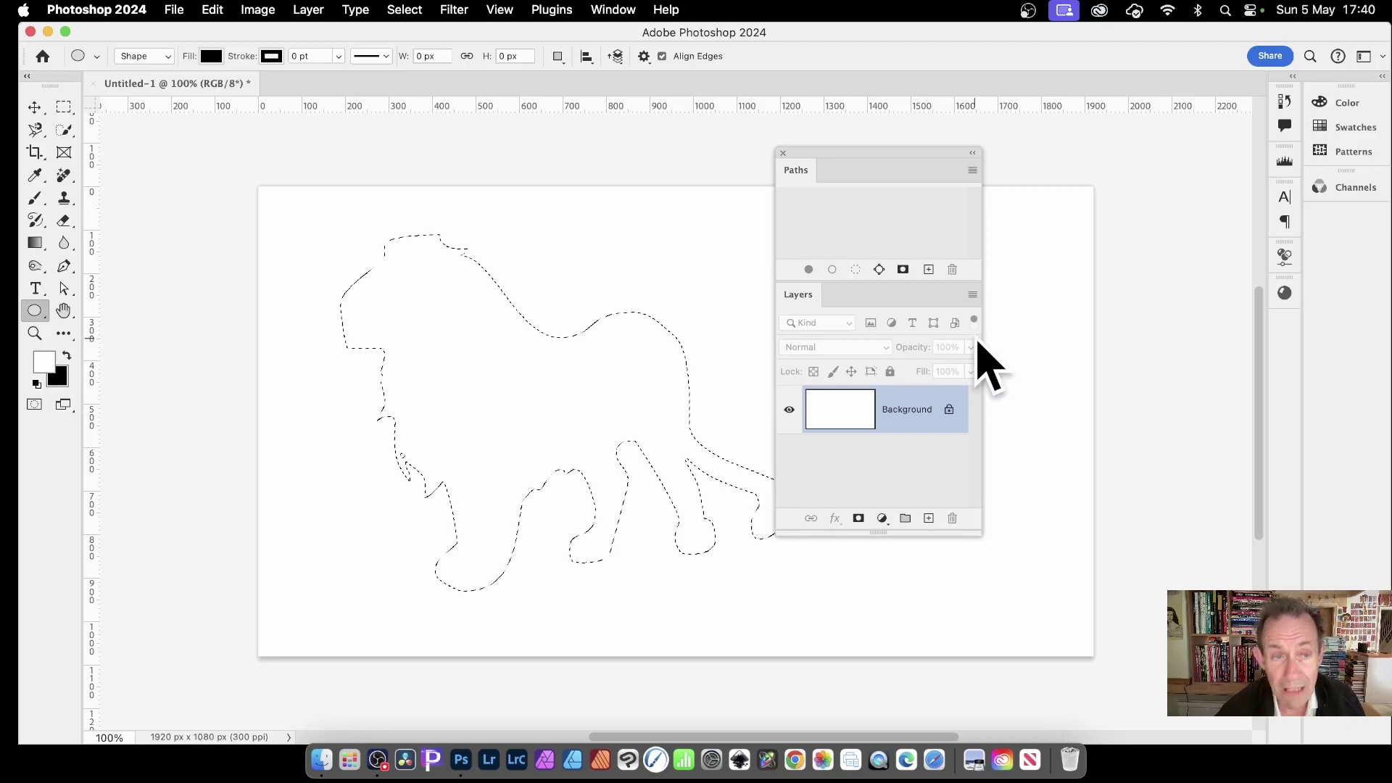
{"action": "left_click", "coordinate": [404, 9]}
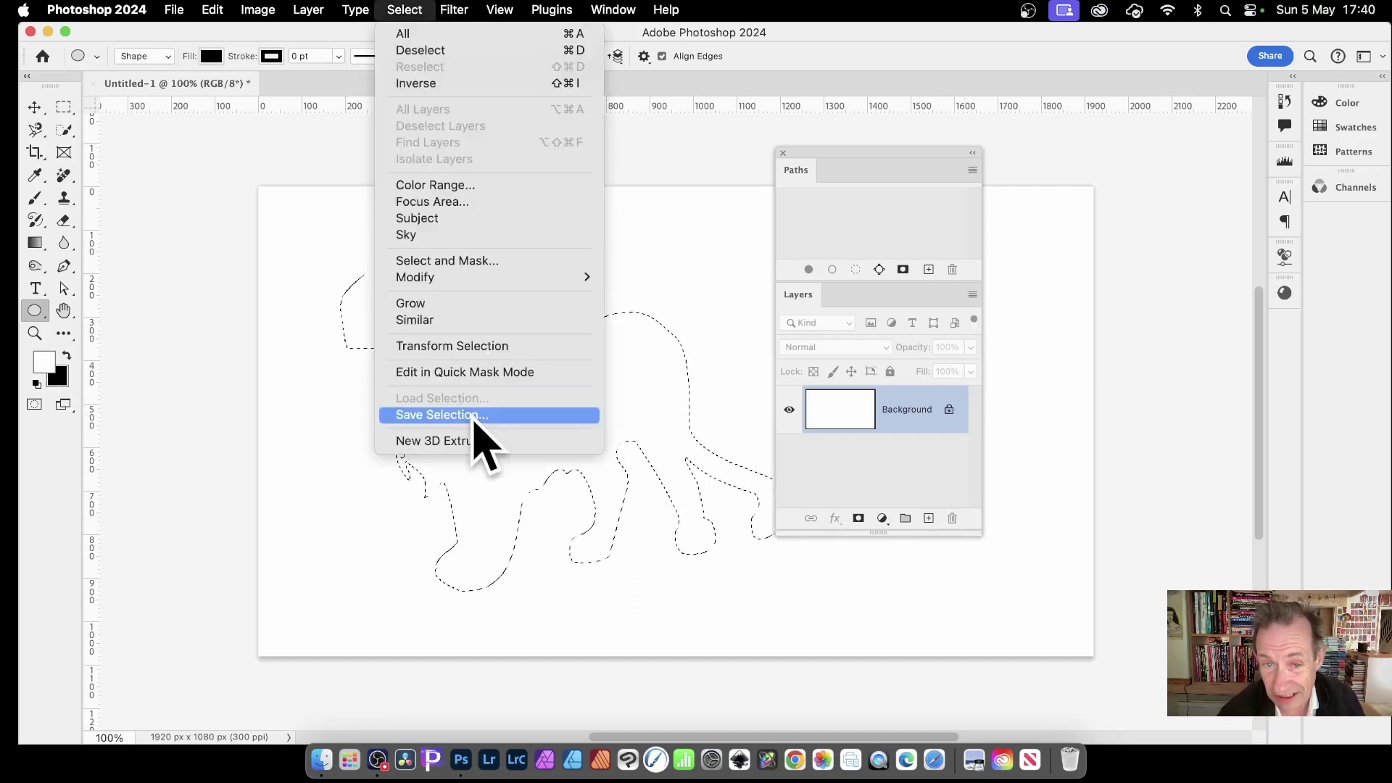
{"action": "left_click", "coordinate": [435, 413]}
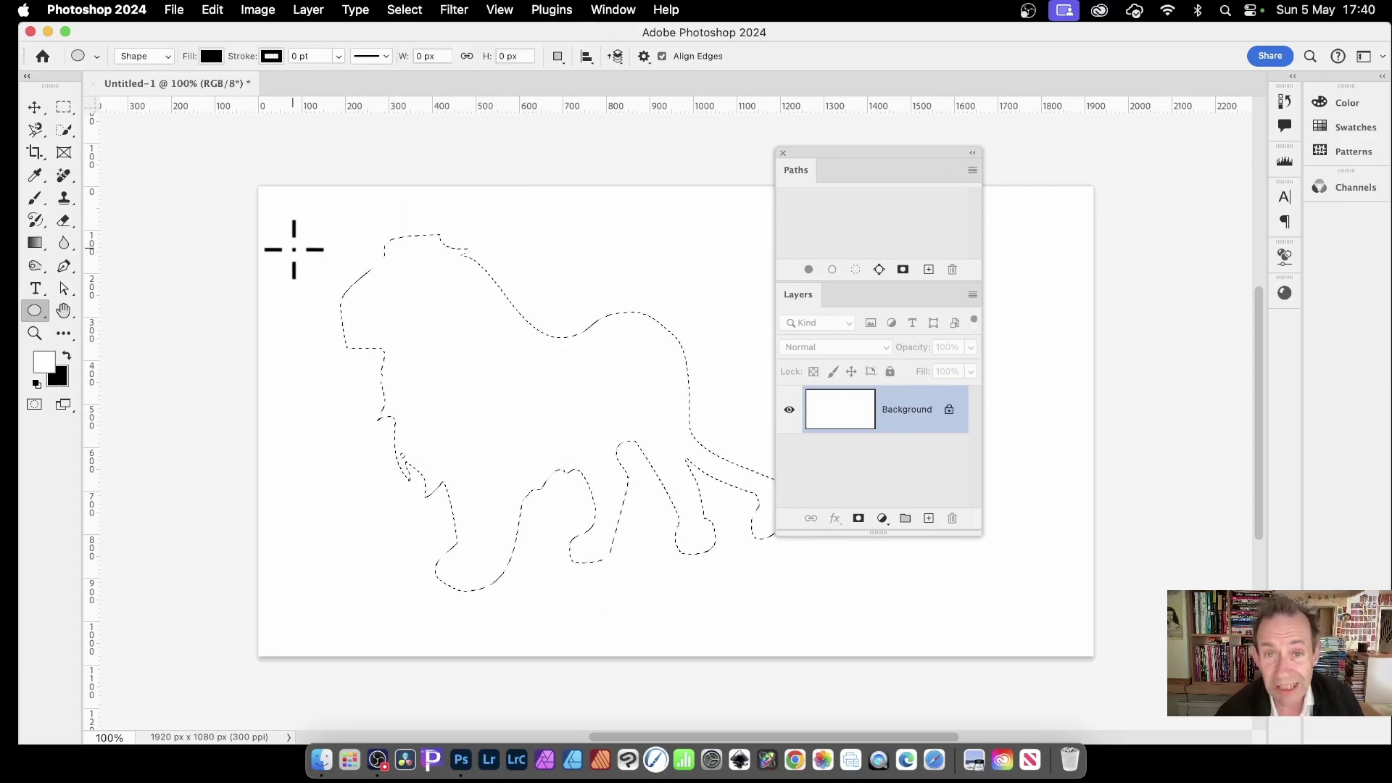
- Fill the lion selection with a Classic multicolour gradient in Difference mode
{"action": "left_click", "coordinate": [35, 242]}
{"action": "left_click_drag", "start_coordinate": [367, 292], "coordinate": [747, 512]}
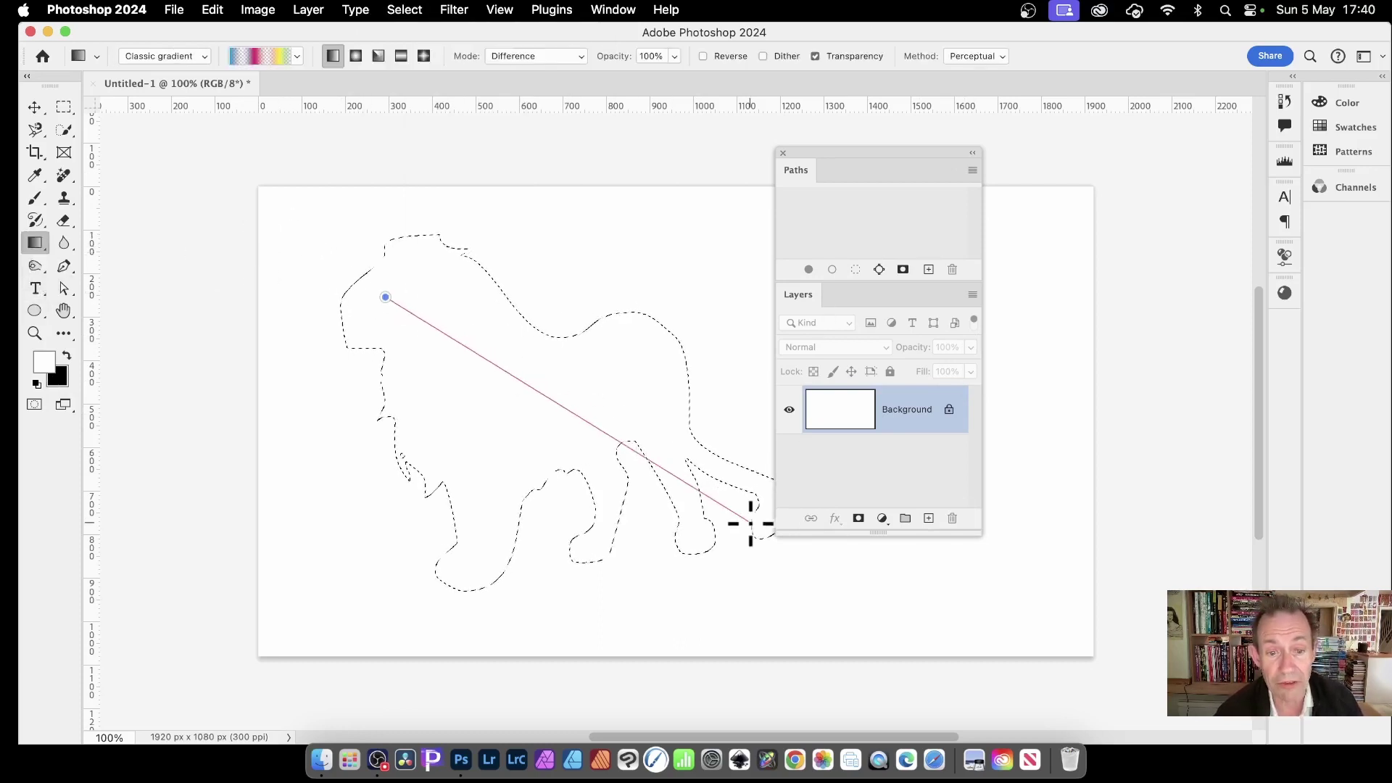
{"action": "left_click_drag", "start_coordinate": [447, 344], "coordinate": [599, 466]}
{"action": "left_click_drag", "start_coordinate": [659, 502], "coordinate": [660, 502]}
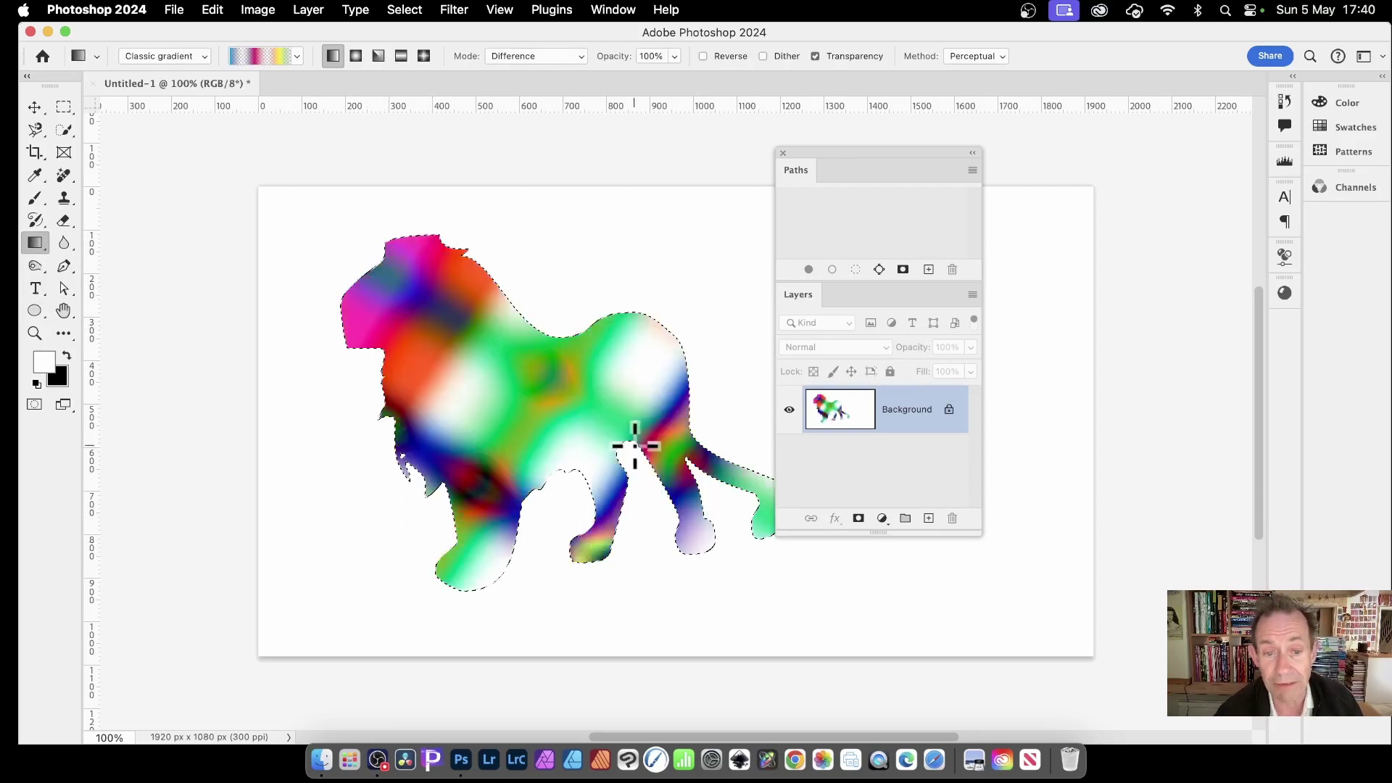